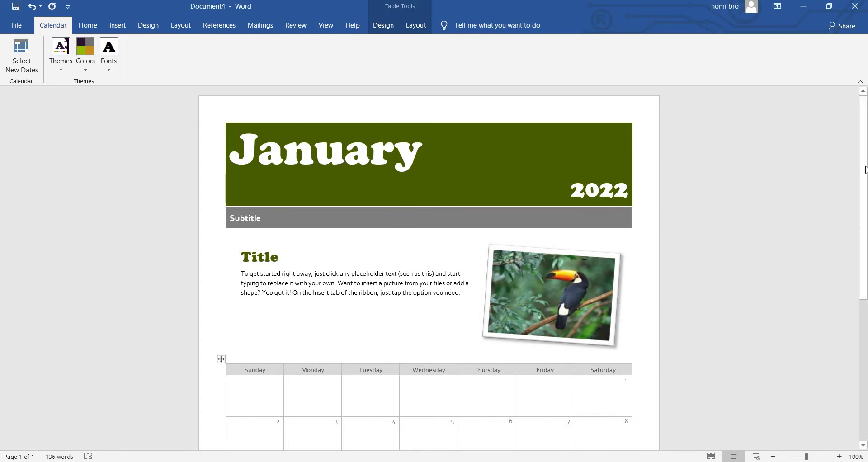
# - Overwrite the banner's January month text with MARCH
pyautogui.scroll(-2, 863, 248)
pyautogui.scroll(-3, 863, 248)
pyautogui.scroll(-4, 859, 310)
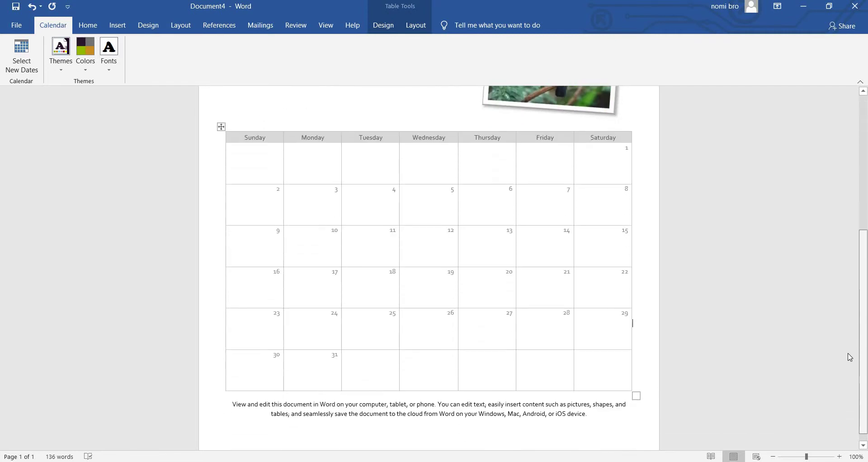
pyautogui.scroll(8, 866, 243)
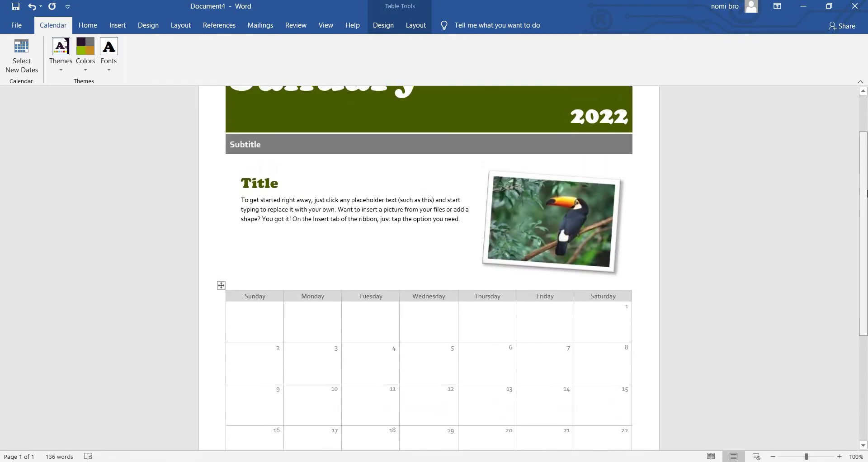
pyautogui.scroll(-4, 866, 278)
pyautogui.scroll(-1, 866, 277)
pyautogui.scroll(-2, 866, 278)
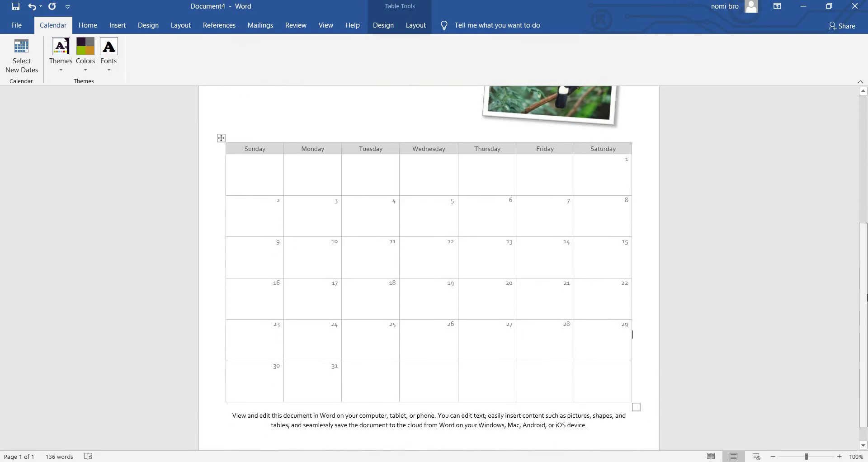
pyautogui.scroll(7, 866, 117)
pyautogui.scroll(1, 866, 117)
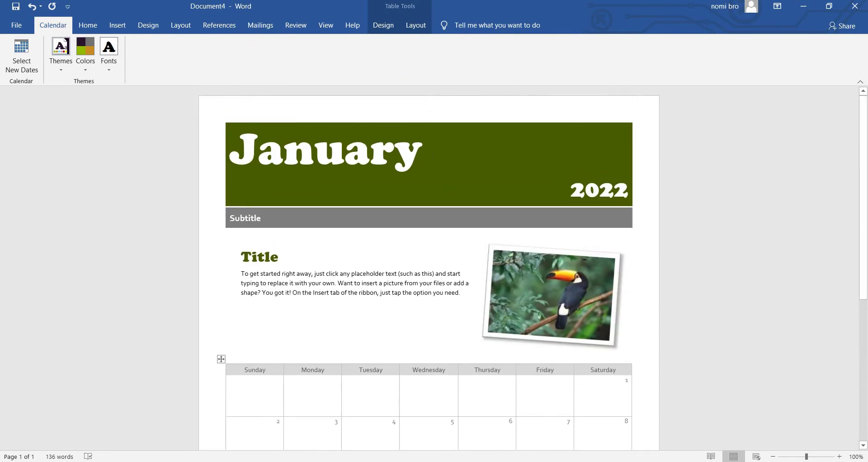
pyautogui.doubleClick(432, 155)
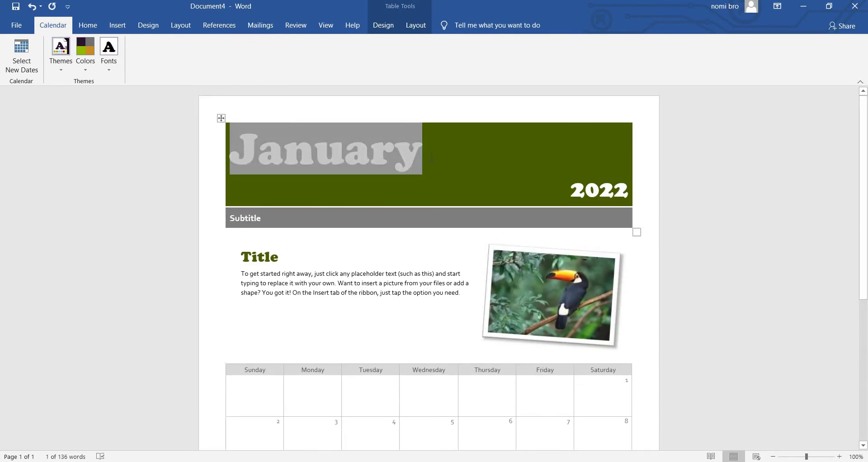
pyautogui.press('Delete')
pyautogui.write('MAR')
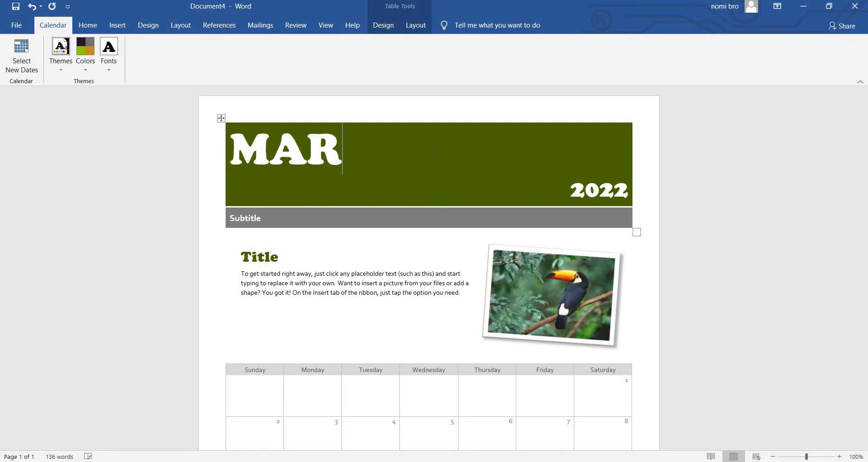
pyautogui.write('CH')
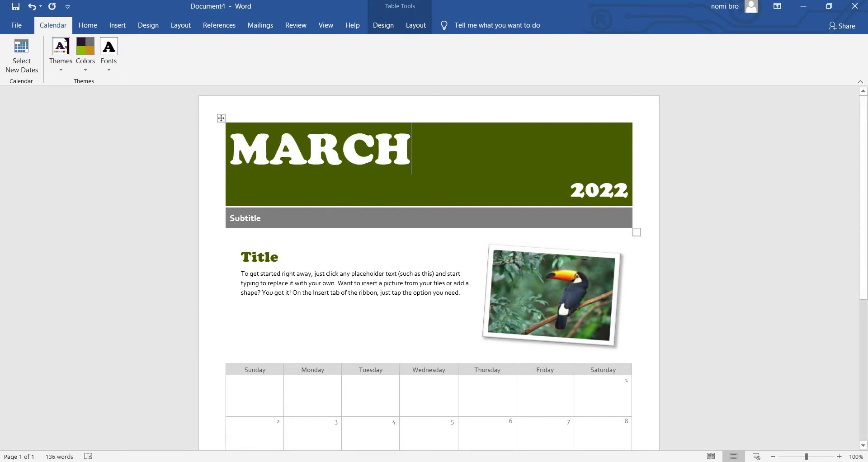
pyautogui.click(61, 61)
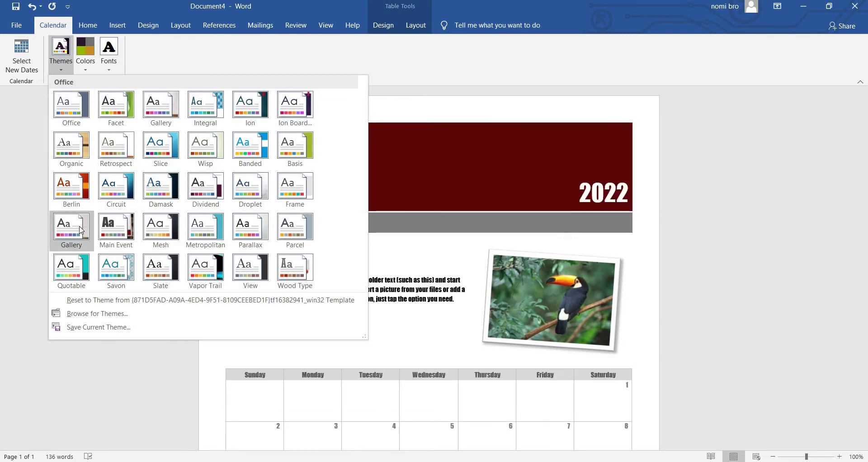
# - Try the Basis theme, then apply the Metropolitan theme to the calendar
pyautogui.click(288, 144)
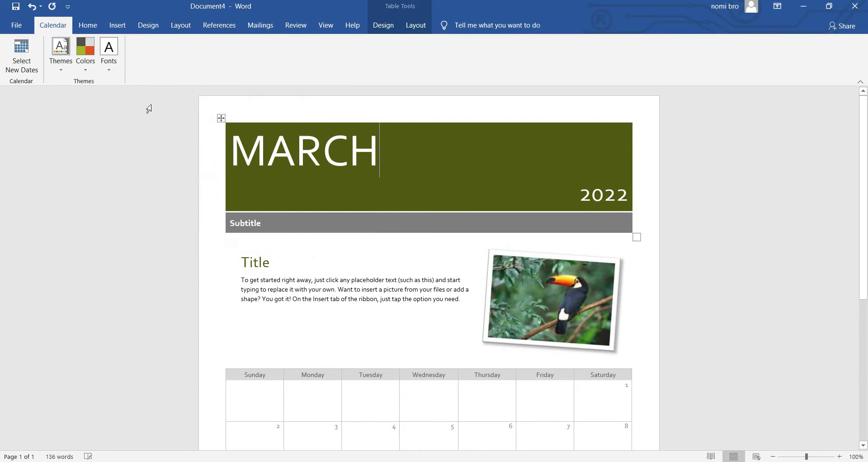
pyautogui.click(61, 55)
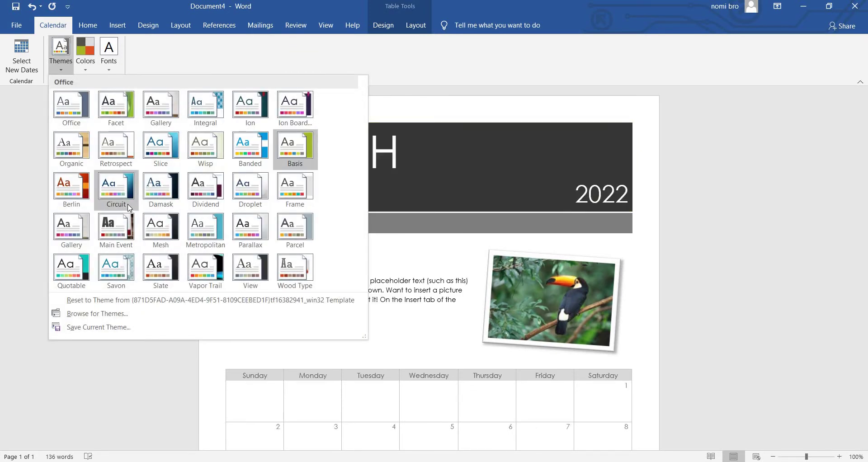
pyautogui.click(196, 232)
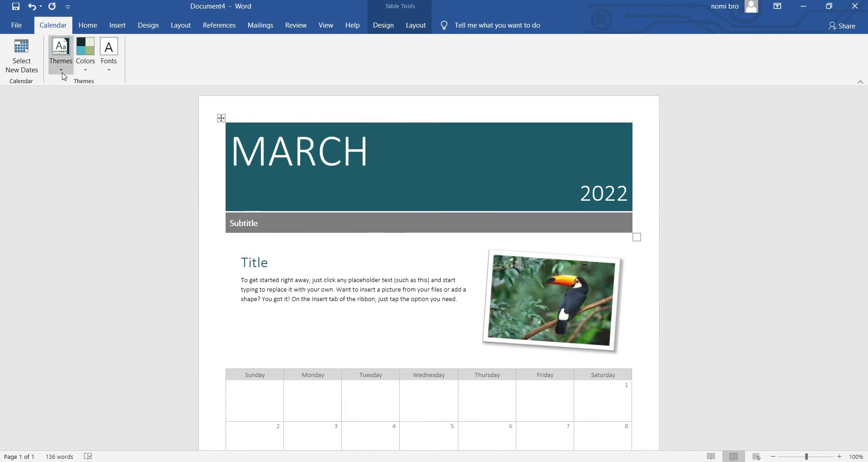
# - Look for a theme file via Browse for Themes and cancel without choosing one
pyautogui.click(60, 56)
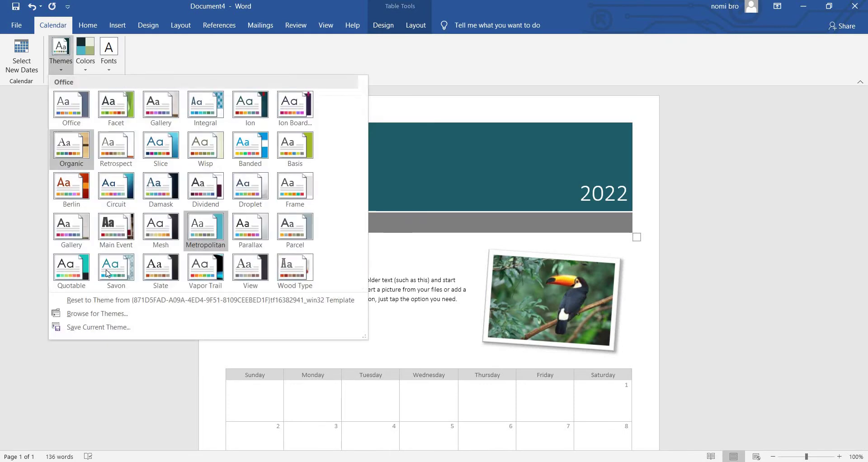
pyautogui.click(105, 313)
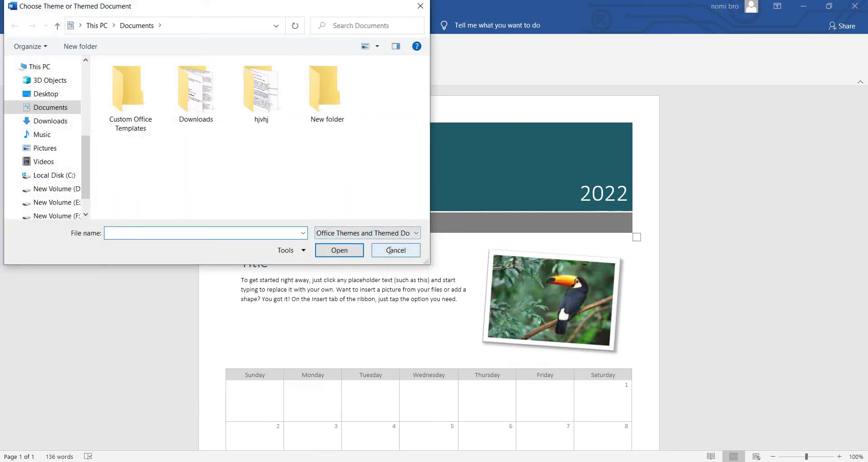
pyautogui.click(390, 249)
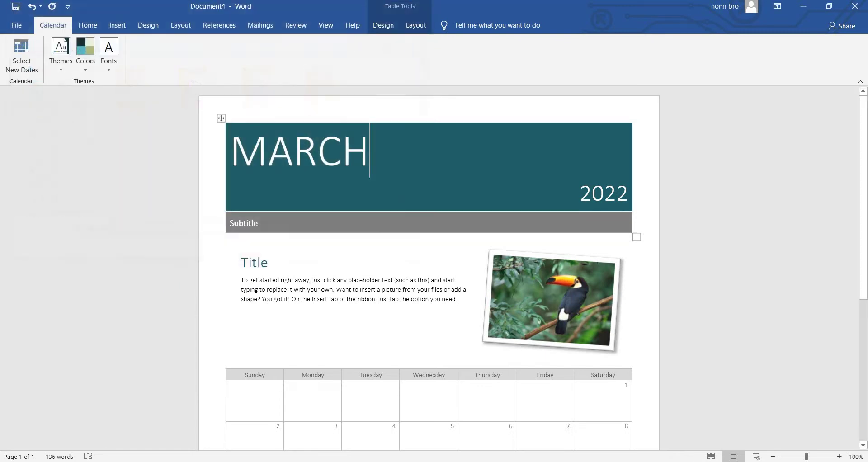
pyautogui.click(32, 68)
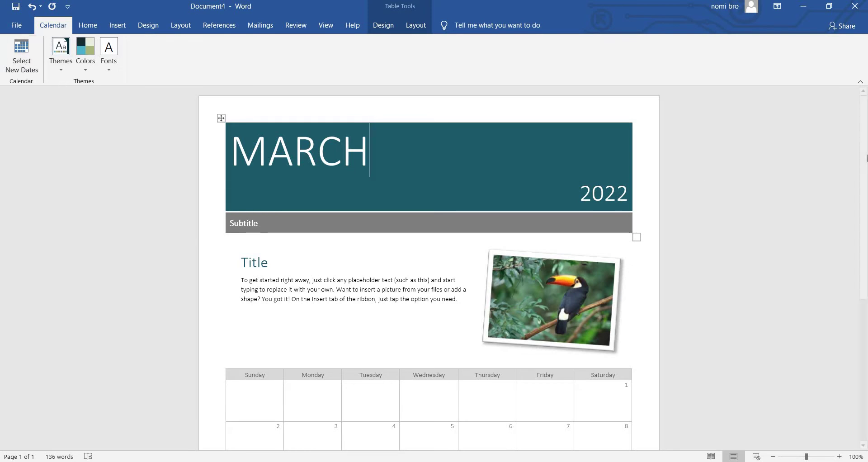
# - Select the date cells 9 through 12 and try picking new calendar dates
pyautogui.scroll(-3, 865, 293)
pyautogui.scroll(-5, 866, 294)
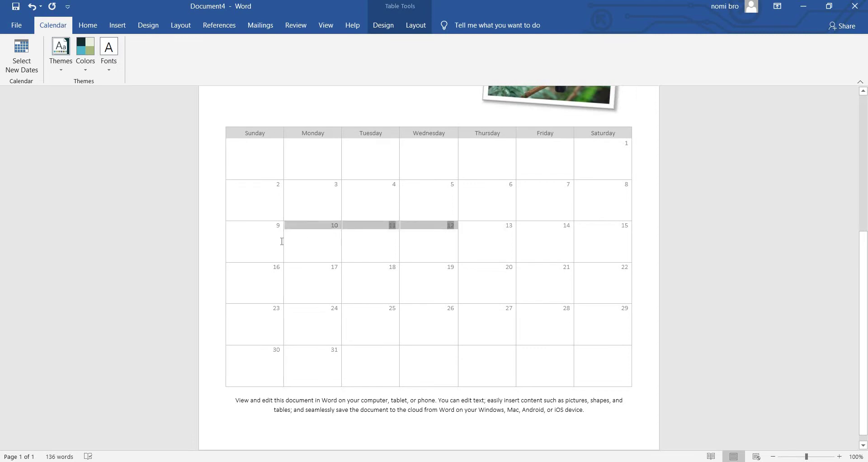
pyautogui.moveTo(324, 222); pyautogui.dragTo(258, 238)
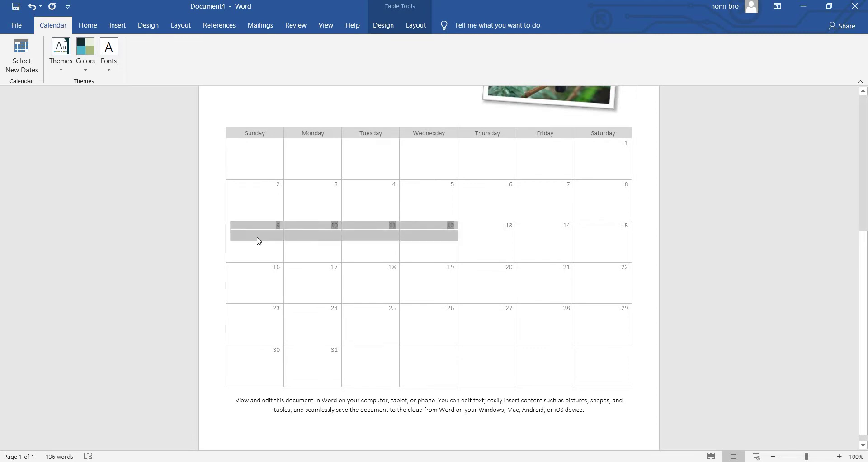
pyautogui.click(25, 58)
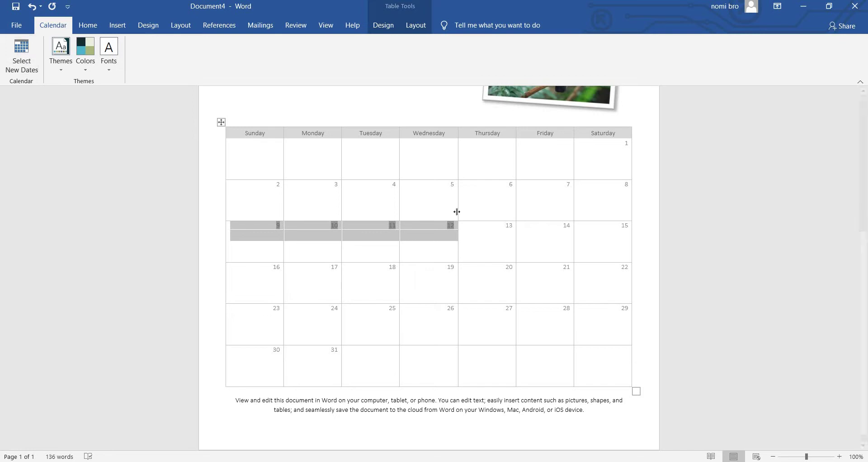
# - Look through the Insert tab's table options
pyautogui.scroll(1, 796, 217)
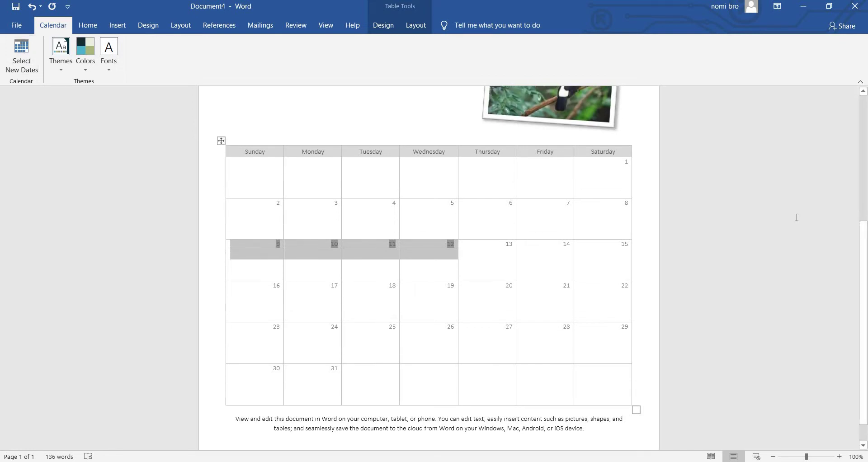
pyautogui.scroll(3, 866, 151)
pyautogui.scroll(2, 867, 152)
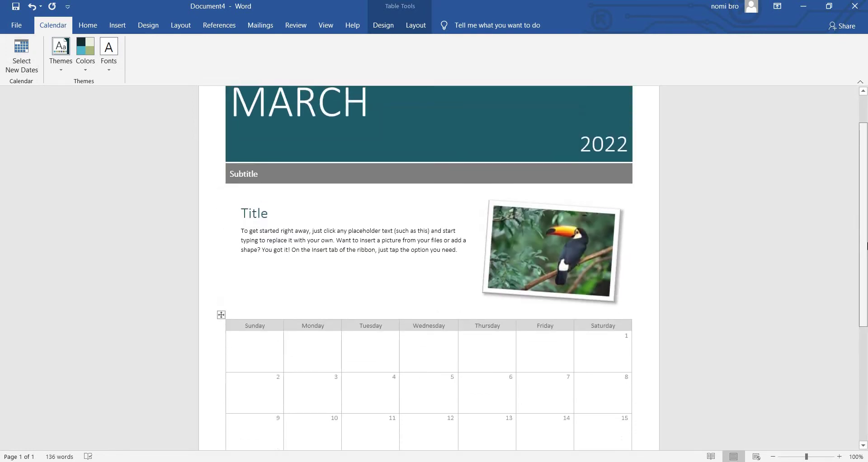
pyautogui.scroll(-5, 867, 151)
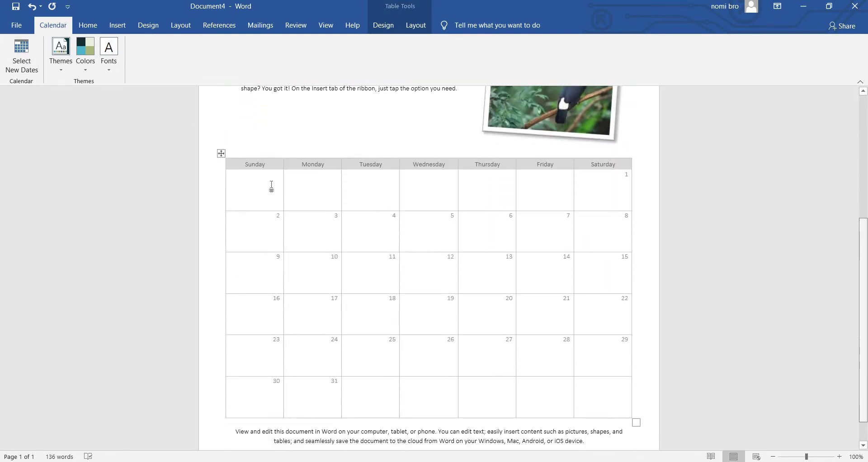
pyautogui.click(124, 32)
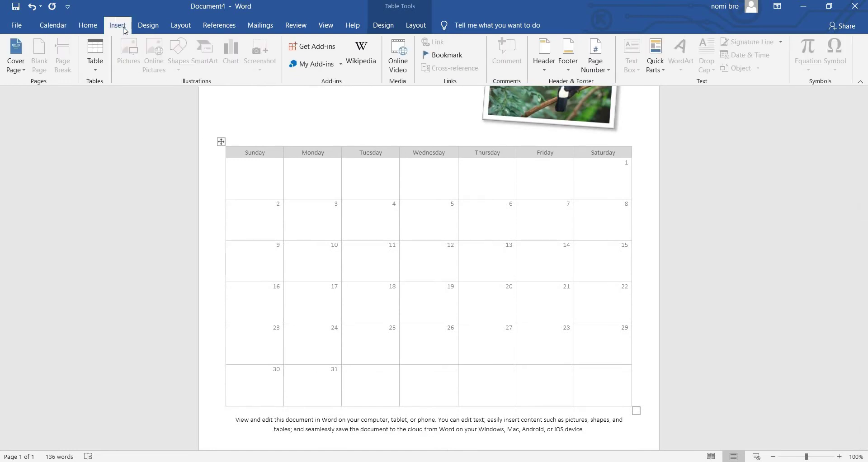
pyautogui.click(96, 65)
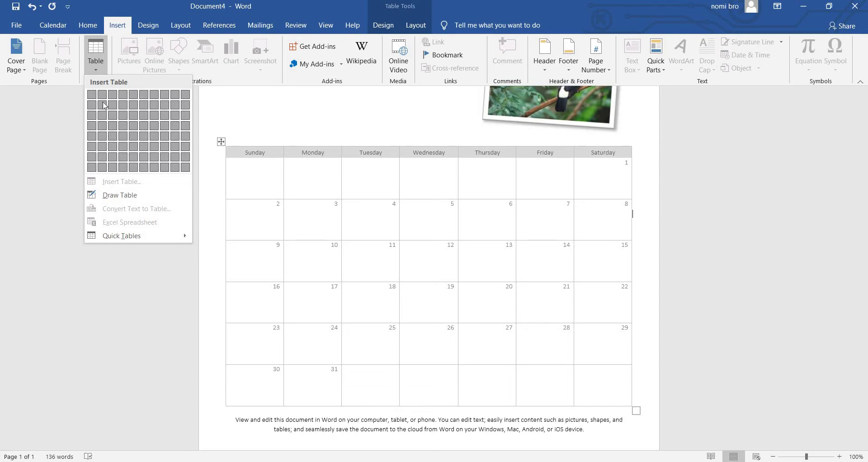
# - Visit the File view, then return via Home to the Calendar tab's options
pyautogui.click(20, 28)
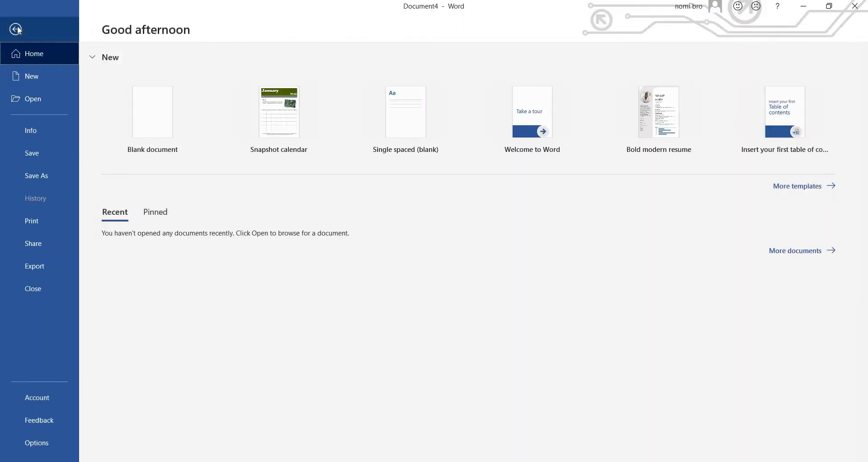
pyautogui.press('Escape')
pyautogui.click(52, 26)
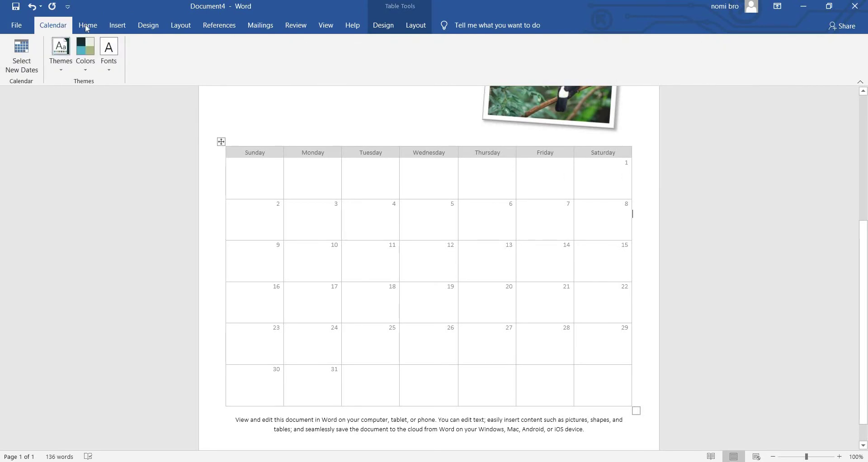
pyautogui.click(87, 26)
pyautogui.click(53, 26)
# - Replace the Subtitle placeholder with the author's name typed in capitals
pyautogui.scroll(5, 867, 140)
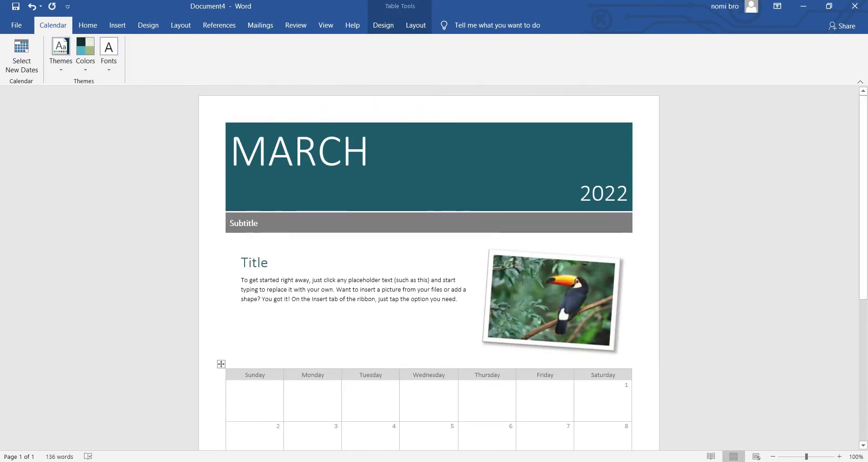
pyautogui.click(252, 223)
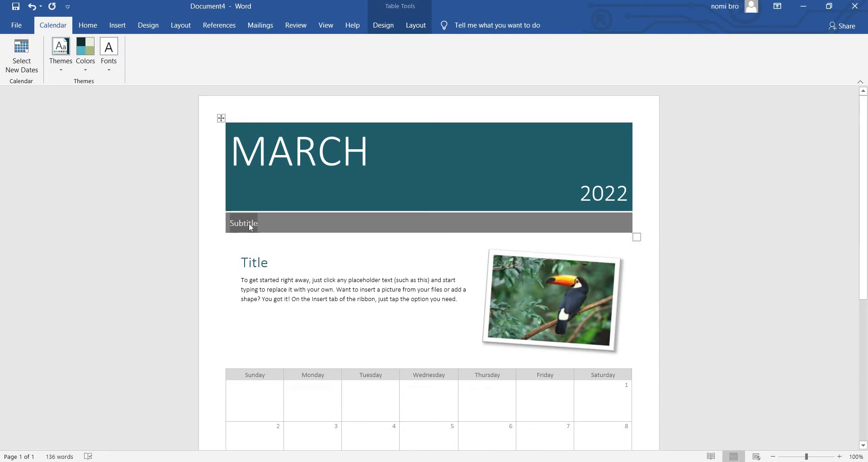
pyautogui.press('Delete')
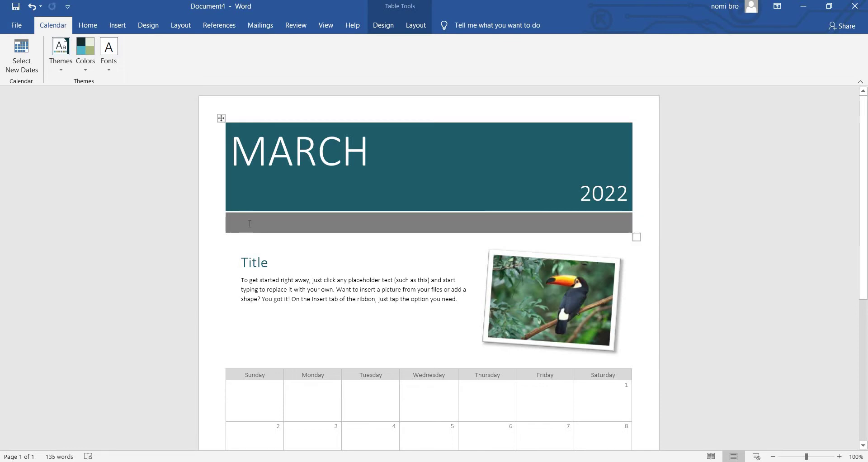
pyautogui.write('MIAN NU')
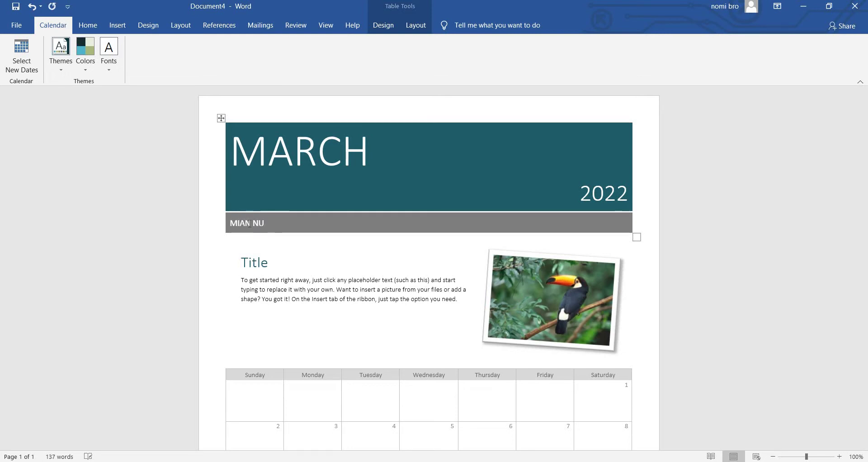
pyautogui.write('AMMAN')
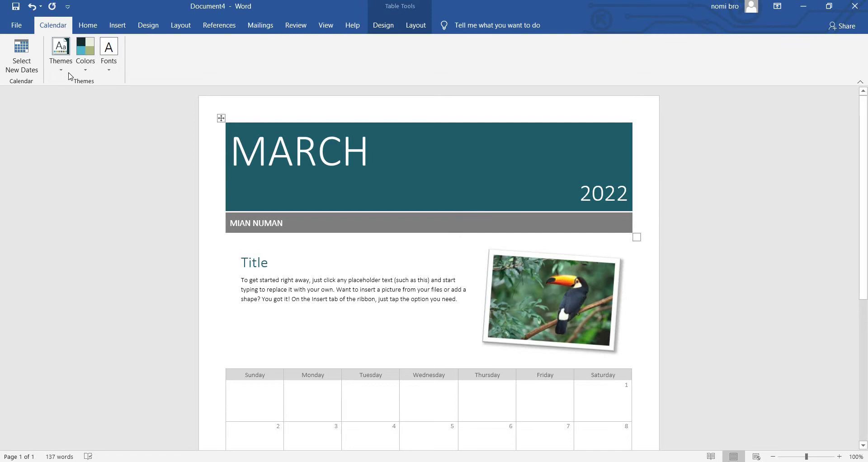
# - Try the Violet colour scheme, then settle on Blue Warm for a navy header
pyautogui.click(85, 66)
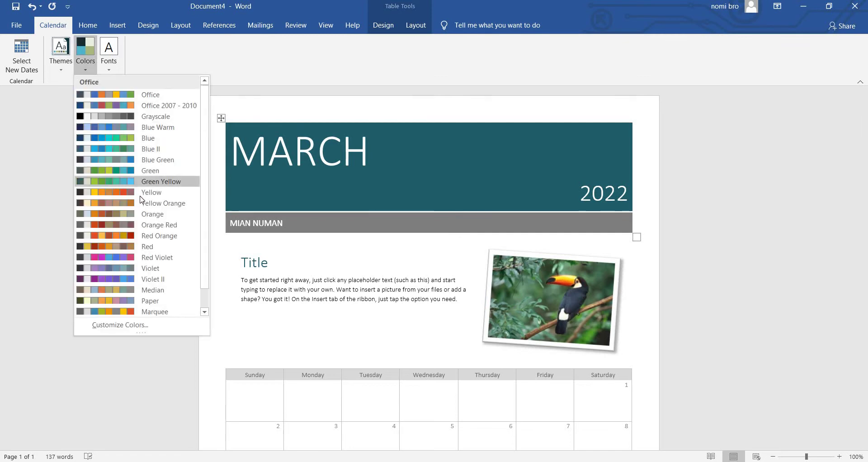
pyautogui.click(111, 268)
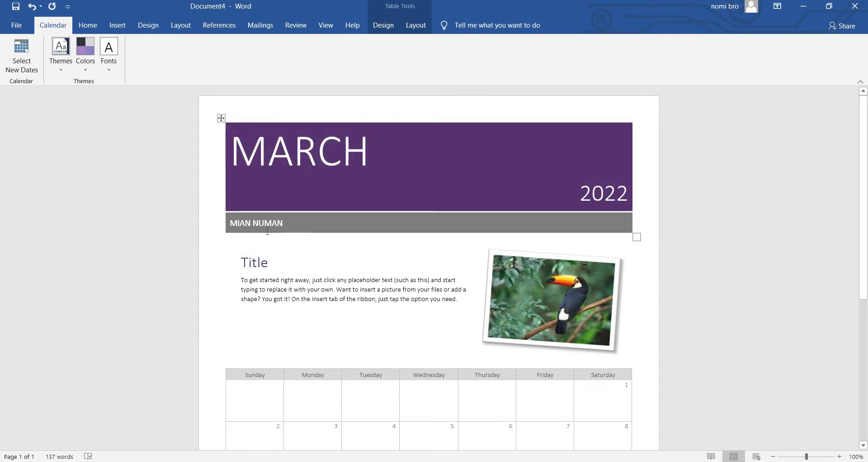
pyautogui.click(189, 237)
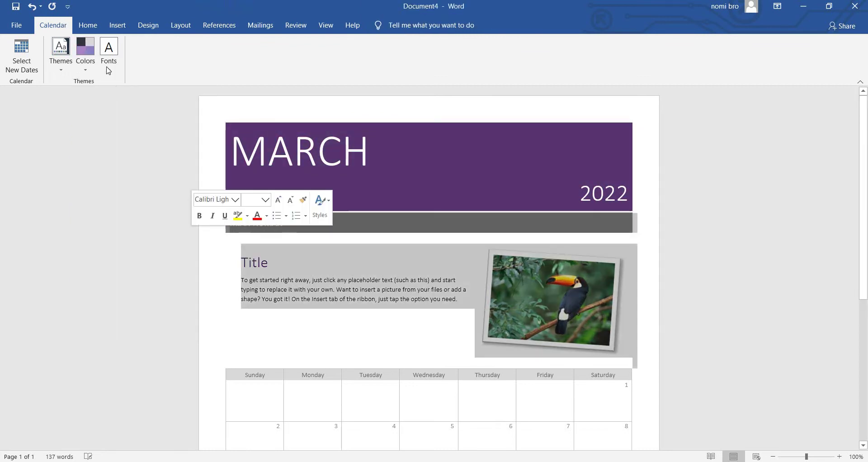
pyautogui.click(85, 59)
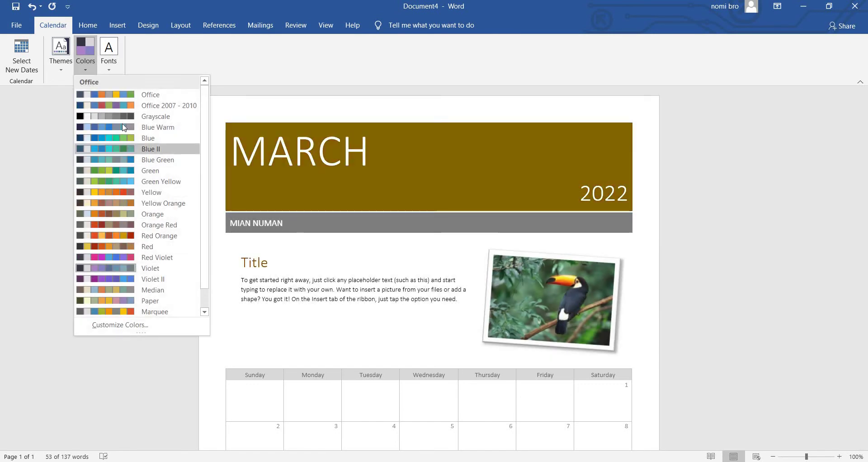
pyautogui.click(123, 127)
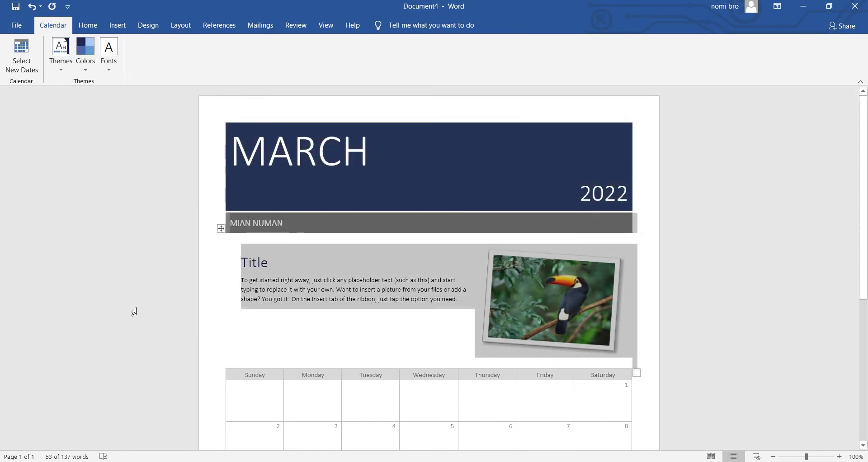
pyautogui.click(154, 305)
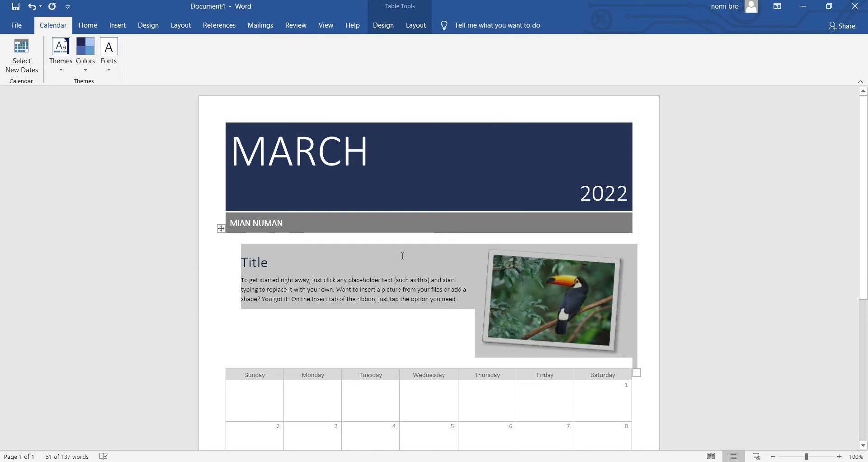
pyautogui.press('Right')
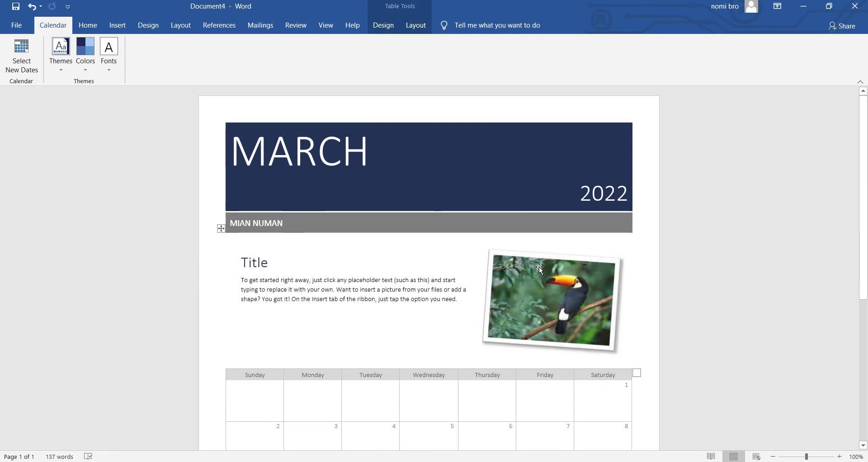
# - Replace the toucan photo with the wolf gaming logo 'download (2)' from Downloads
pyautogui.click(549, 291)
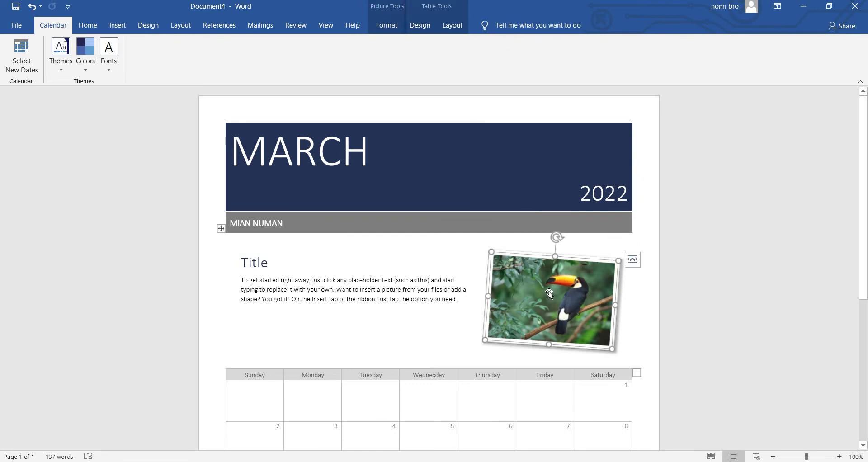
pyautogui.rightClick(580, 282)
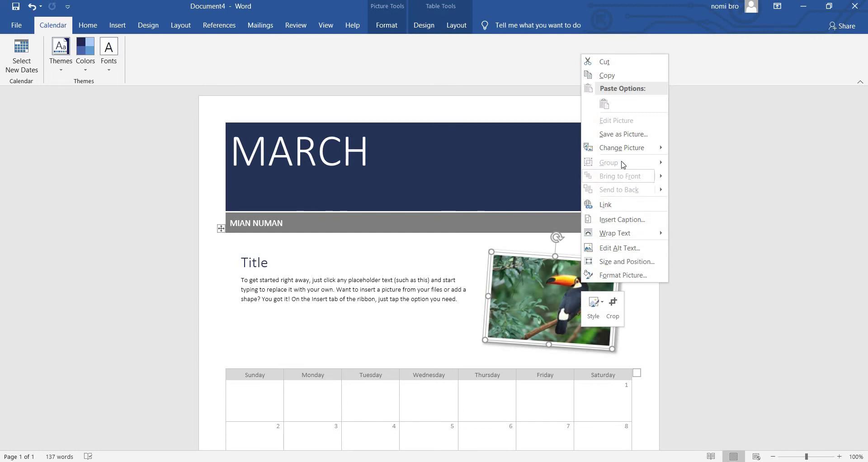
pyautogui.moveTo(621, 148)
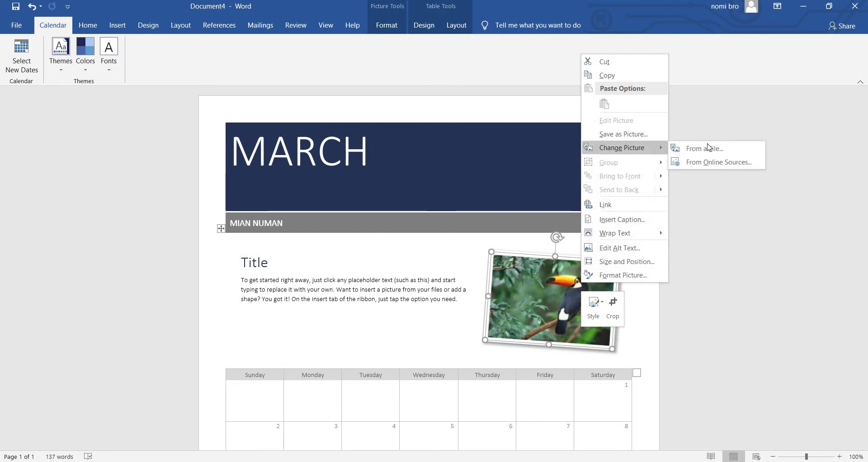
pyautogui.click(708, 147)
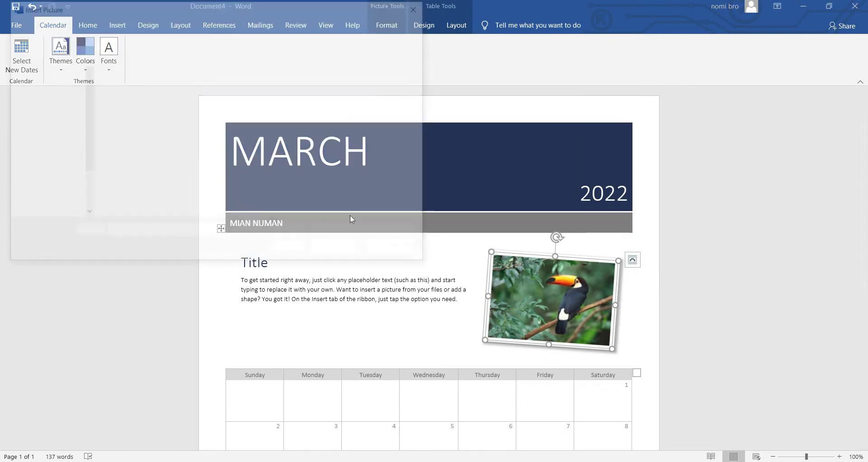
pyautogui.click(329, 256)
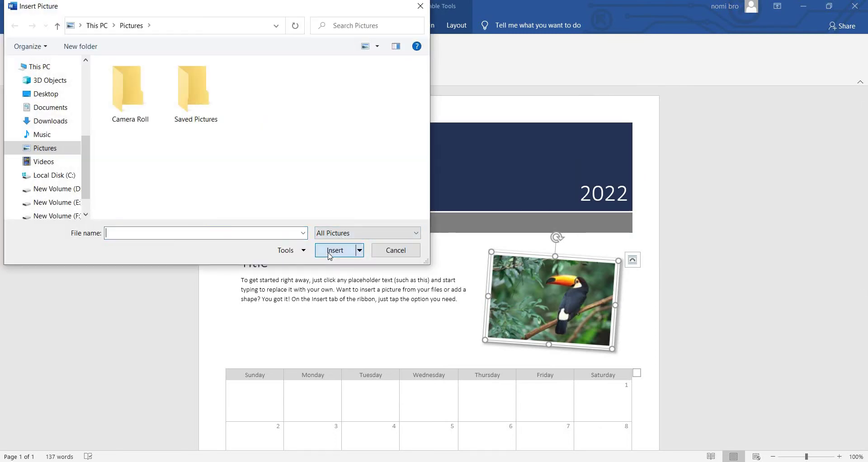
pyautogui.click(58, 97)
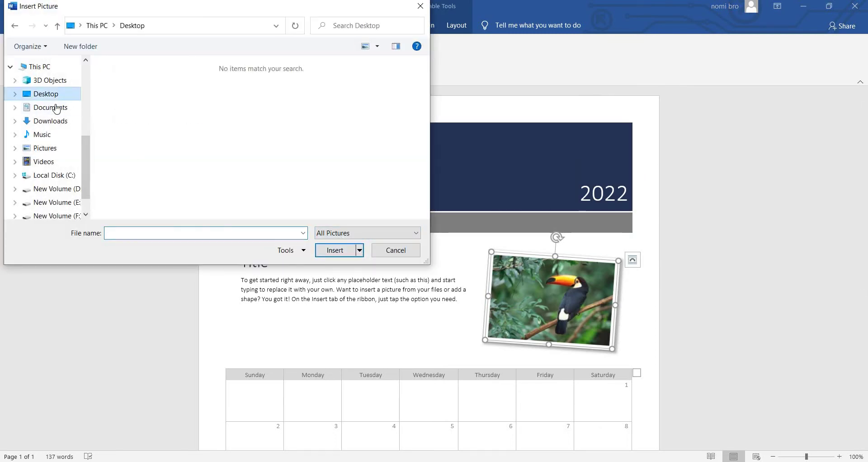
pyautogui.click(61, 108)
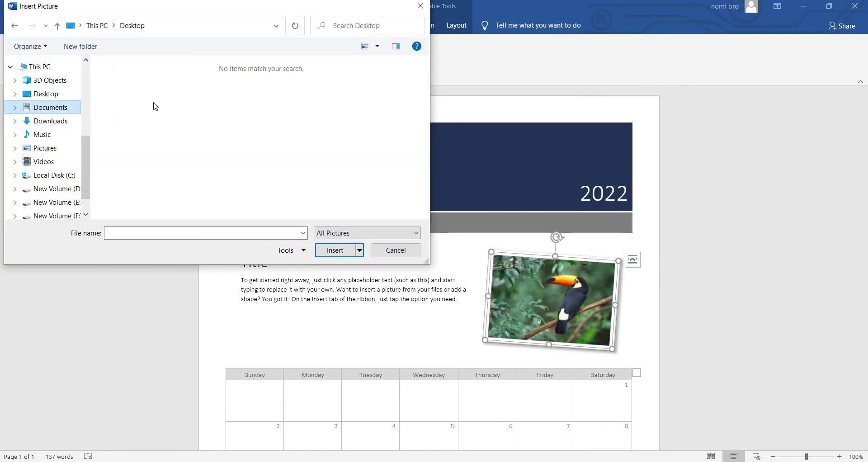
pyautogui.click(42, 122)
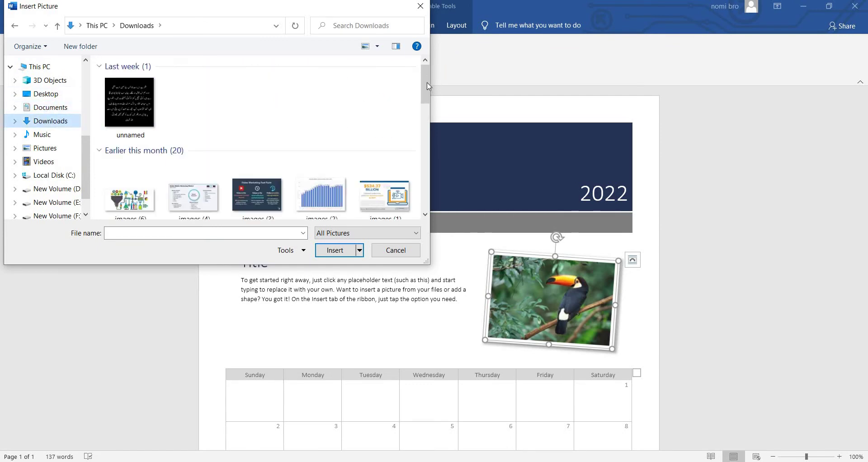
pyautogui.moveTo(428, 85); pyautogui.dragTo(429, 145)
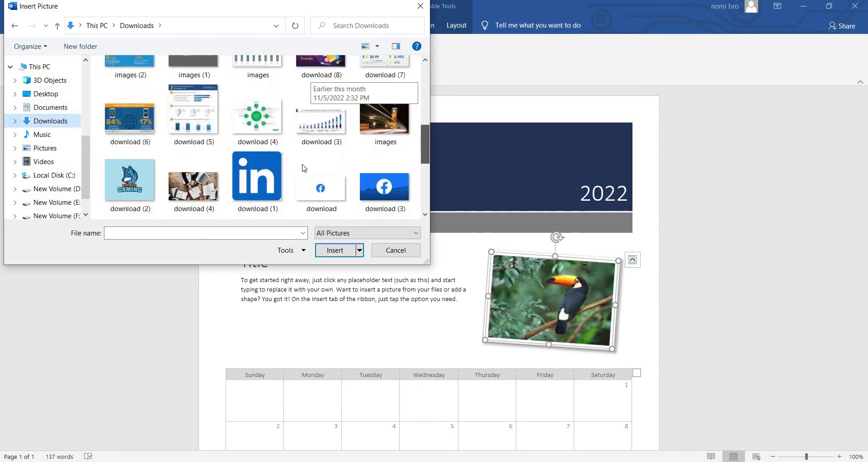
pyautogui.click(120, 186)
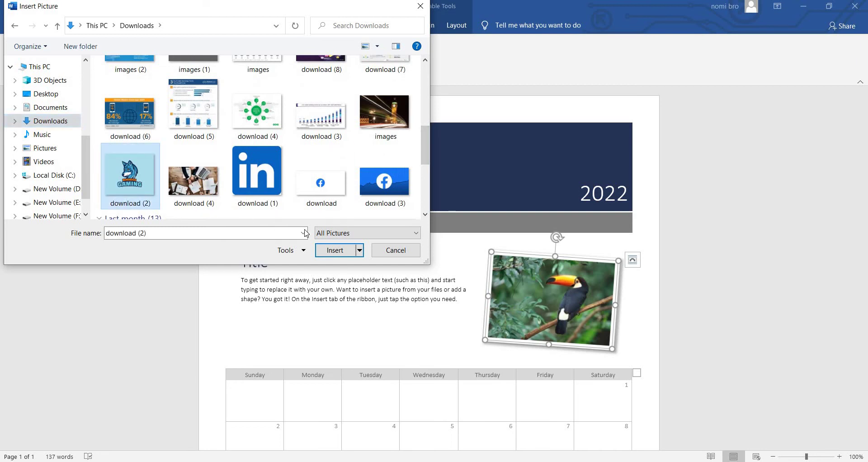
pyautogui.click(335, 250)
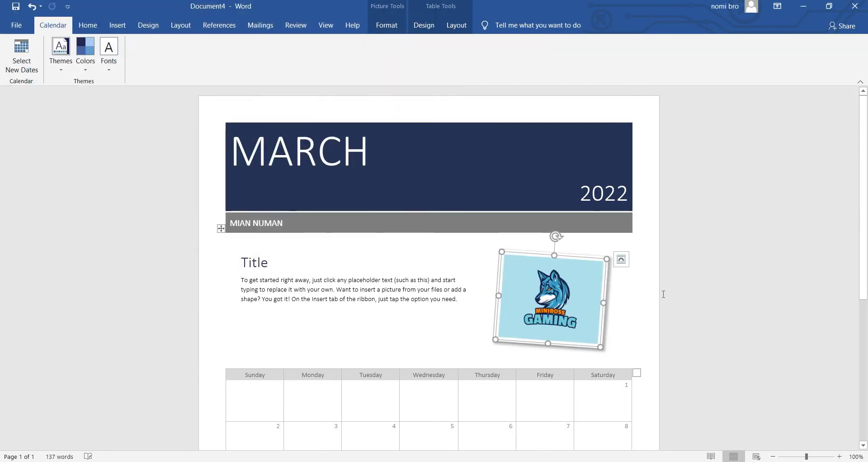
# - Deselect the gaming logo and scroll back up to the MARCH 2022 header
pyautogui.click(665, 222)
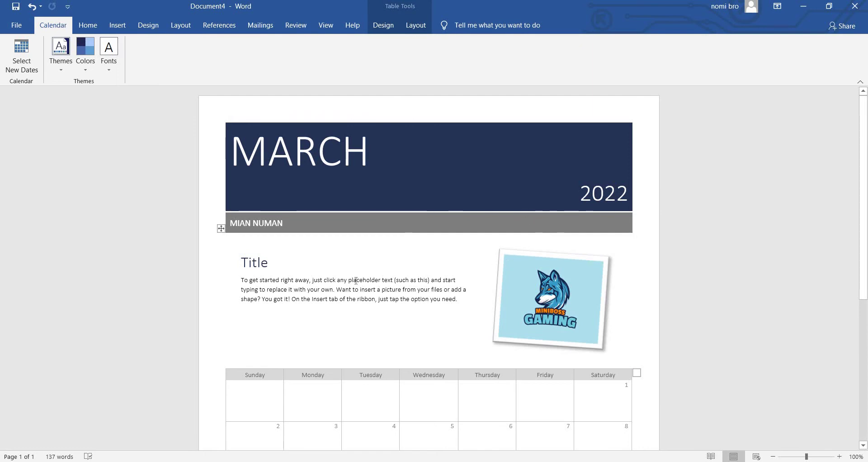
pyautogui.moveTo(866, 161); pyautogui.dragTo(515, 170)
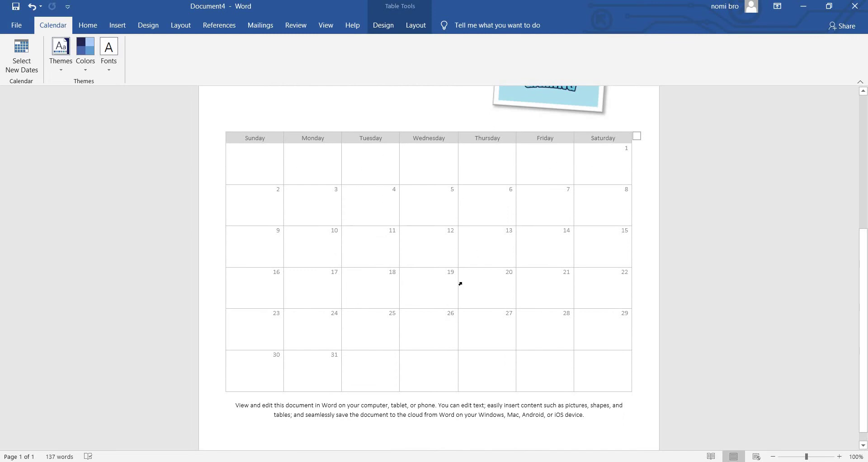
pyautogui.moveTo(867, 305); pyautogui.dragTo(598, 402)
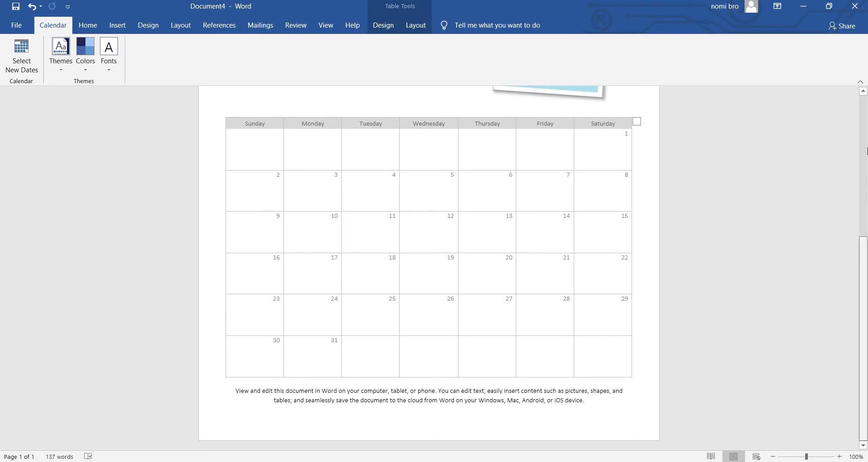
pyautogui.moveTo(867, 306); pyautogui.dragTo(867, 163)
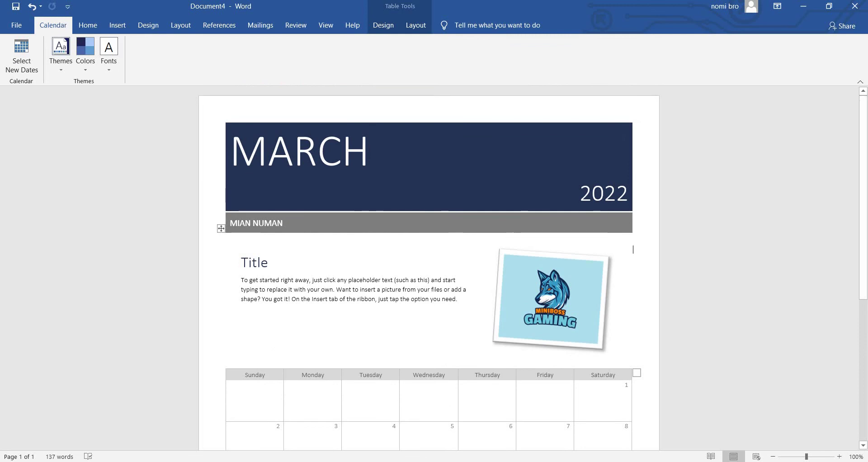
# - Set MARCH in Algerian, trying sizes 28 and 72 before settling on 36 pt
pyautogui.moveTo(370, 154); pyautogui.dragTo(230, 153)
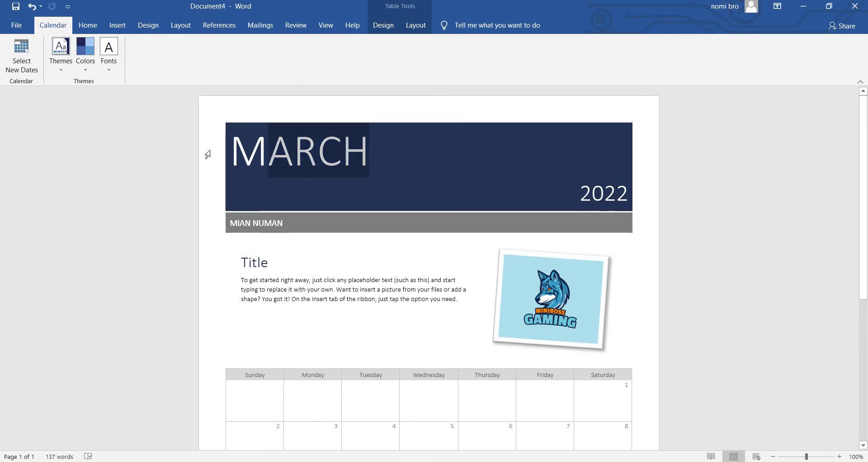
pyautogui.click(262, 168)
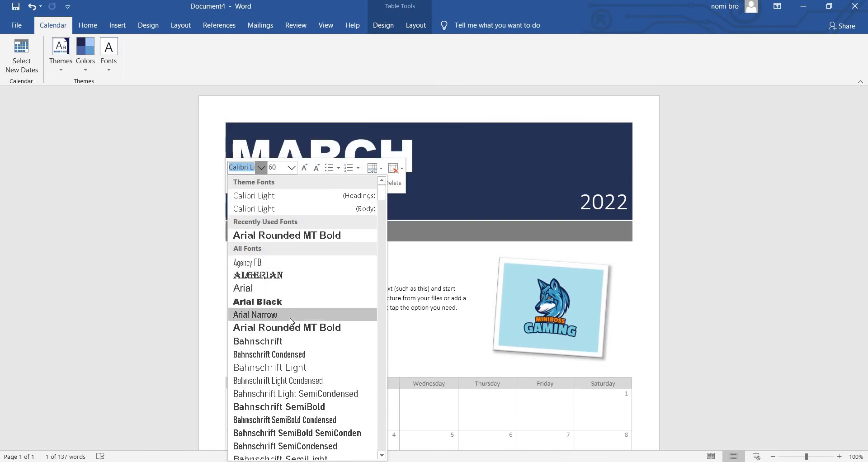
pyautogui.click(273, 274)
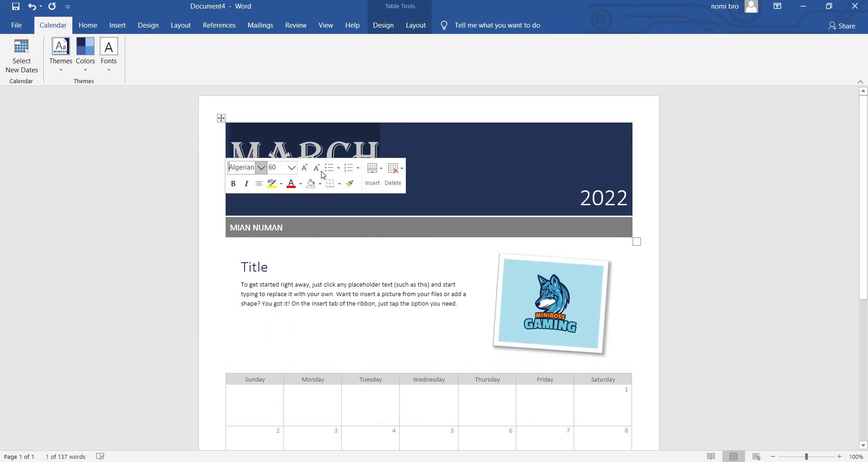
pyautogui.click(291, 168)
pyautogui.click(281, 312)
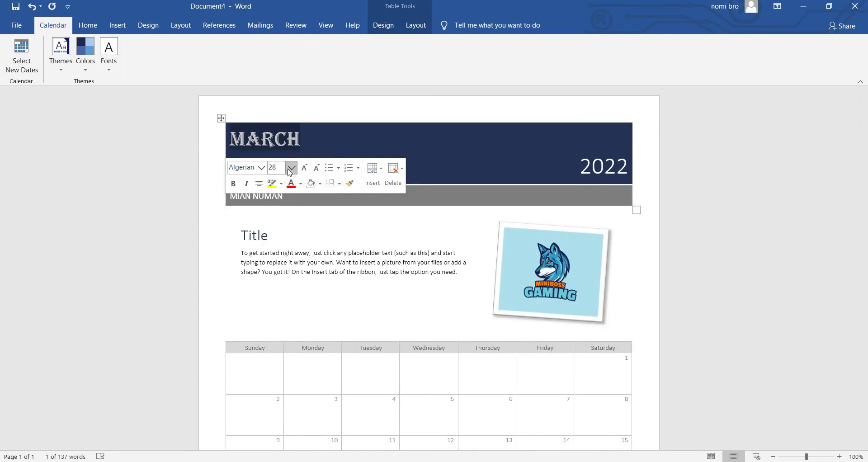
pyautogui.click(291, 168)
pyautogui.click(278, 345)
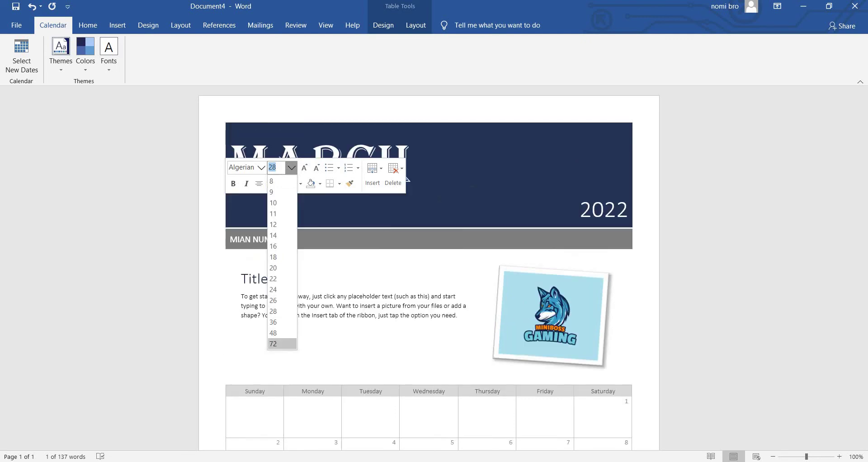
pyautogui.click(291, 167)
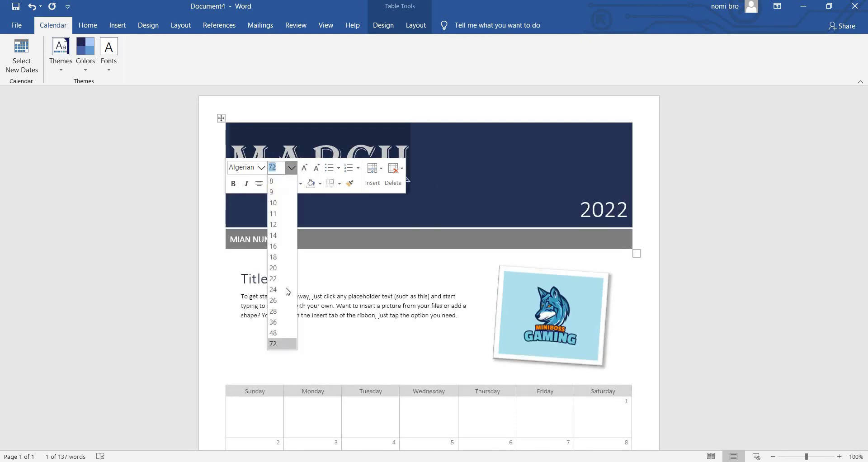
pyautogui.click(273, 322)
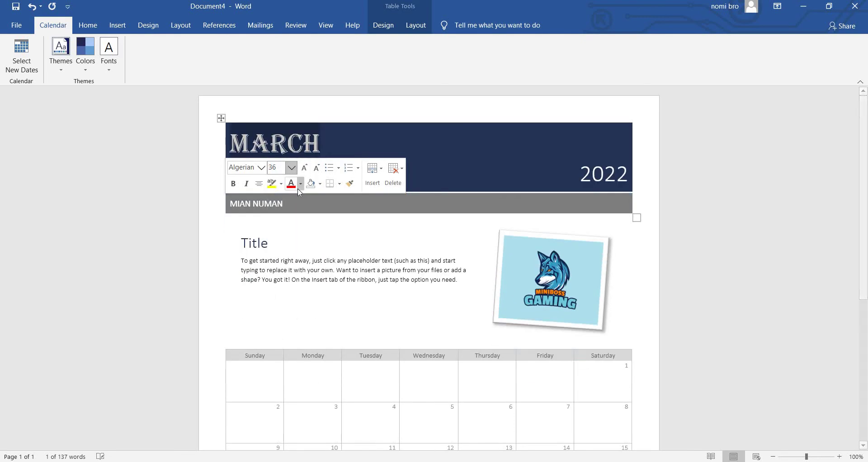
# - Colour MARCH lavender, italicise and centre it, and highlight it bright green
pyautogui.click(300, 183)
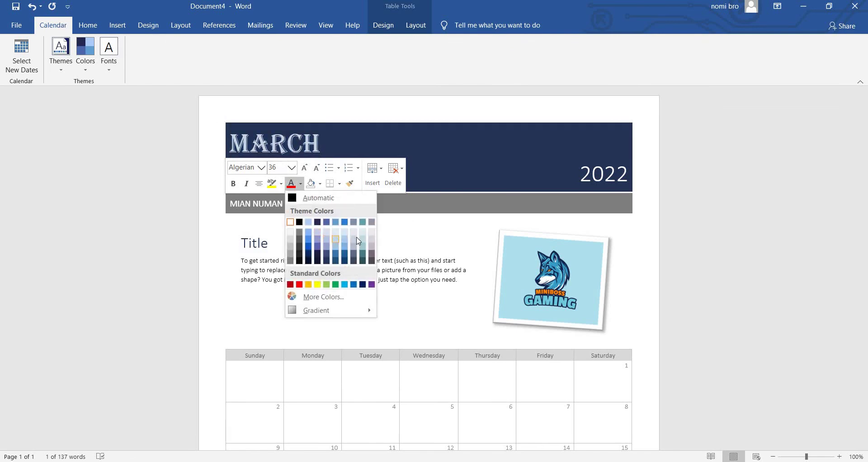
pyautogui.click(317, 239)
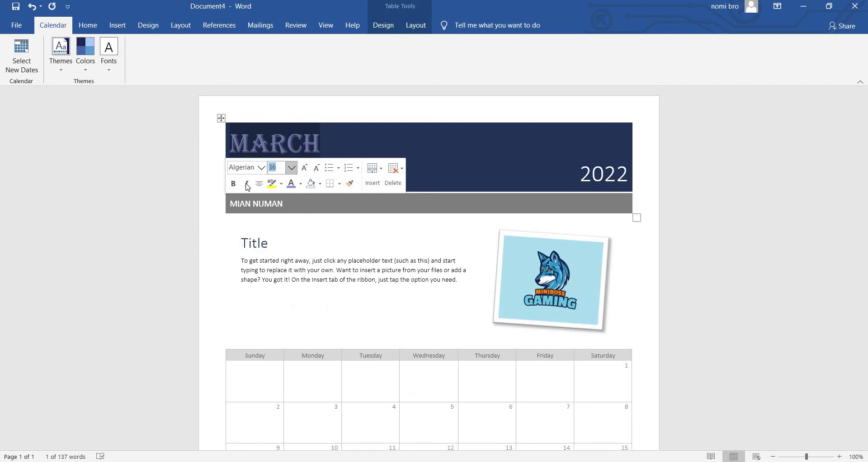
pyautogui.click(246, 184)
pyautogui.click(258, 184)
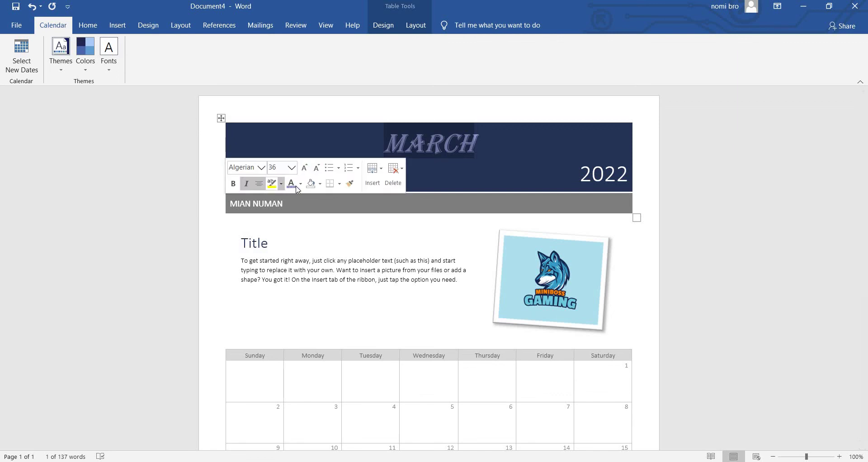
pyautogui.click(281, 184)
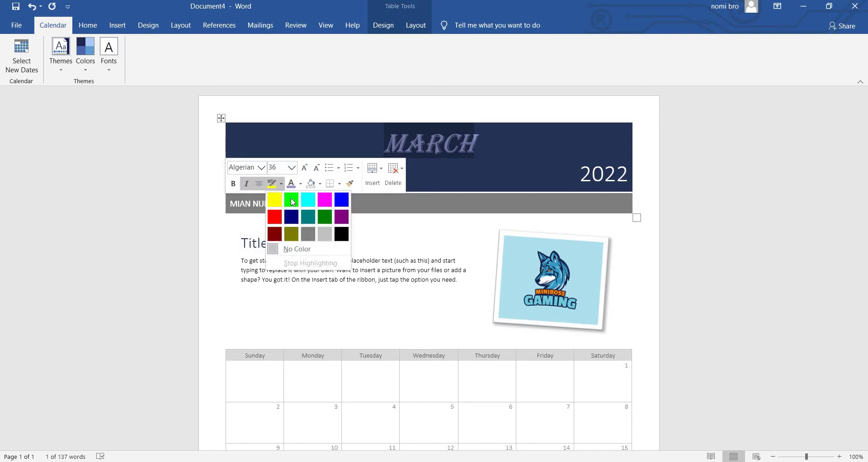
pyautogui.click(302, 197)
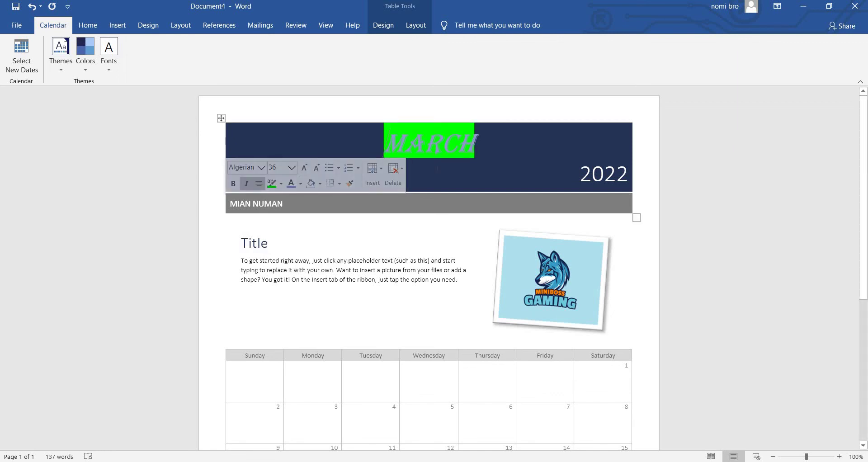
# - Shade the MARCH header row teal and give it a dashed outside border
pyautogui.click(301, 184)
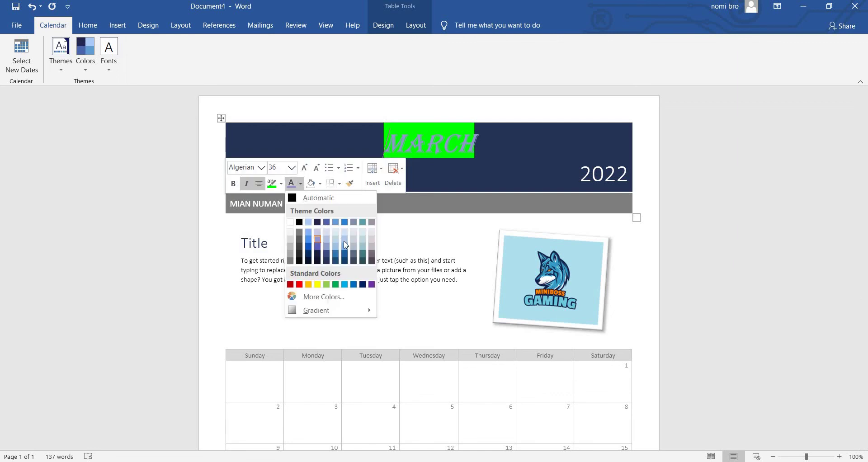
pyautogui.click(319, 183)
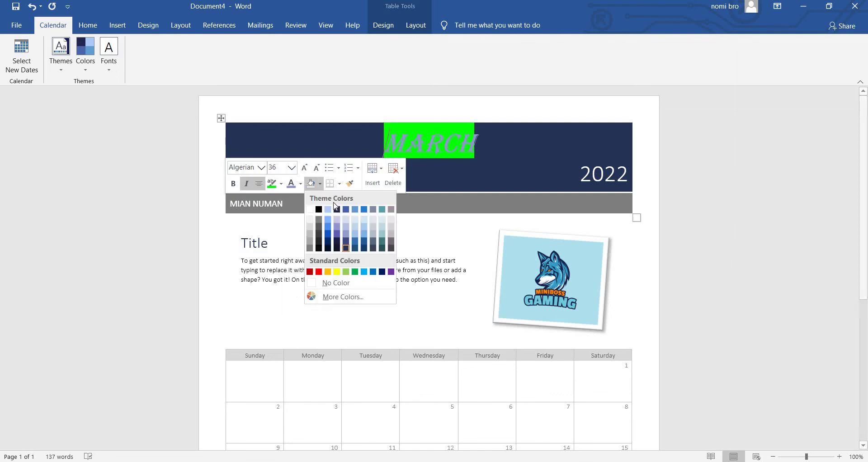
pyautogui.click(382, 243)
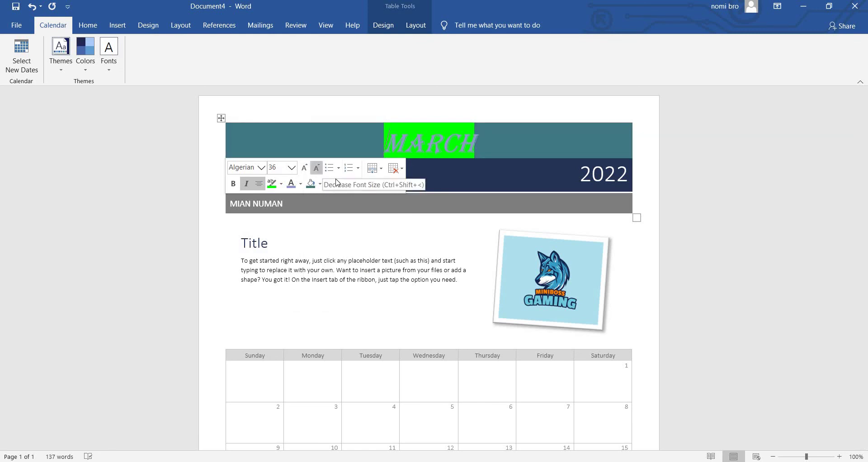
pyautogui.click(339, 183)
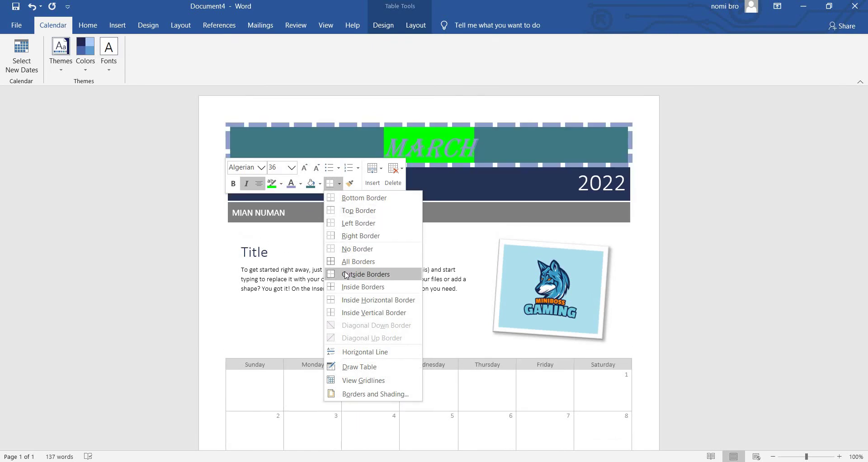
pyautogui.click(181, 245)
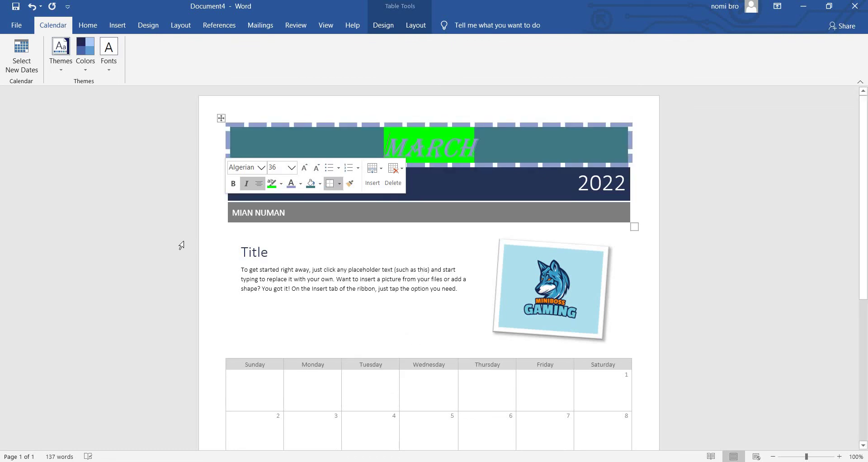
pyautogui.click(181, 246)
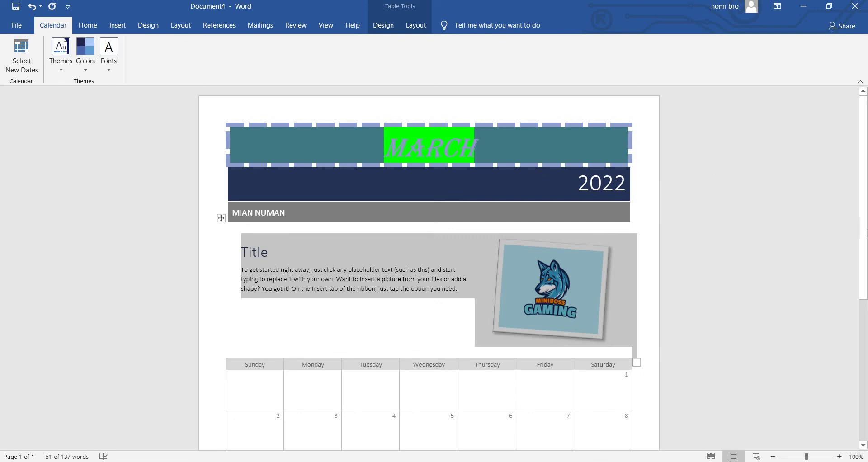
pyautogui.scroll(-5, 866, 233)
pyautogui.scroll(5, 669, 168)
pyautogui.scroll(-3, 848, 105)
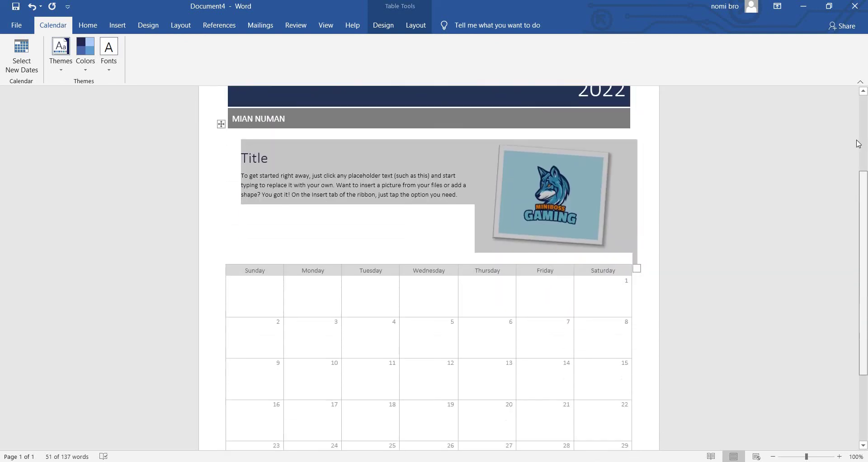
pyautogui.scroll(3, 849, 105)
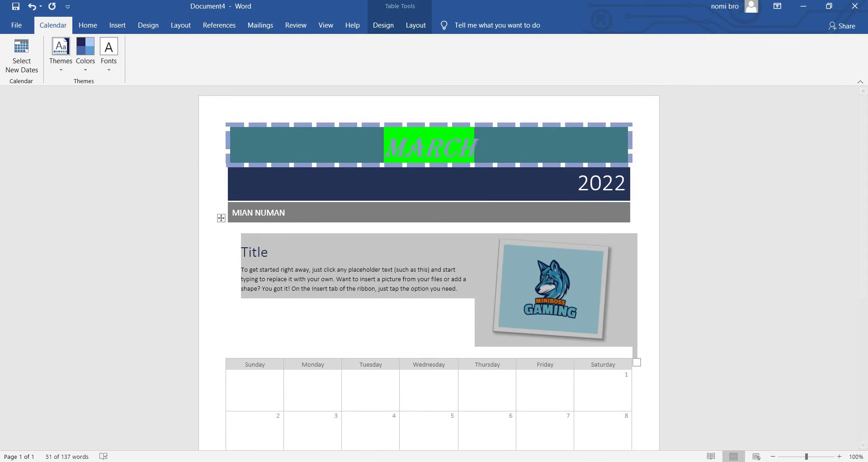
pyautogui.click(740, 461)
pyautogui.rightClick(772, 429)
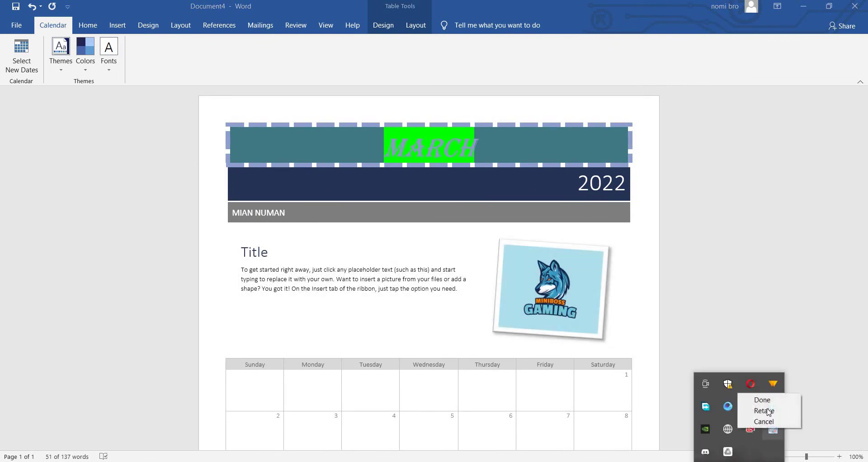